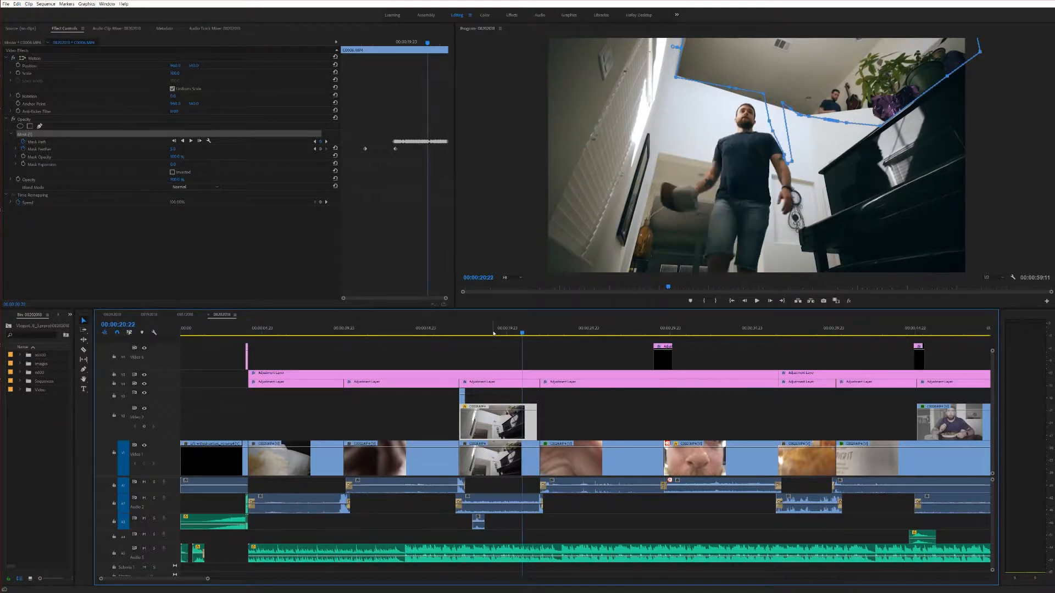
Play the sequence from the falling man shot through the car clip and into the grocery store clip.
key(space)
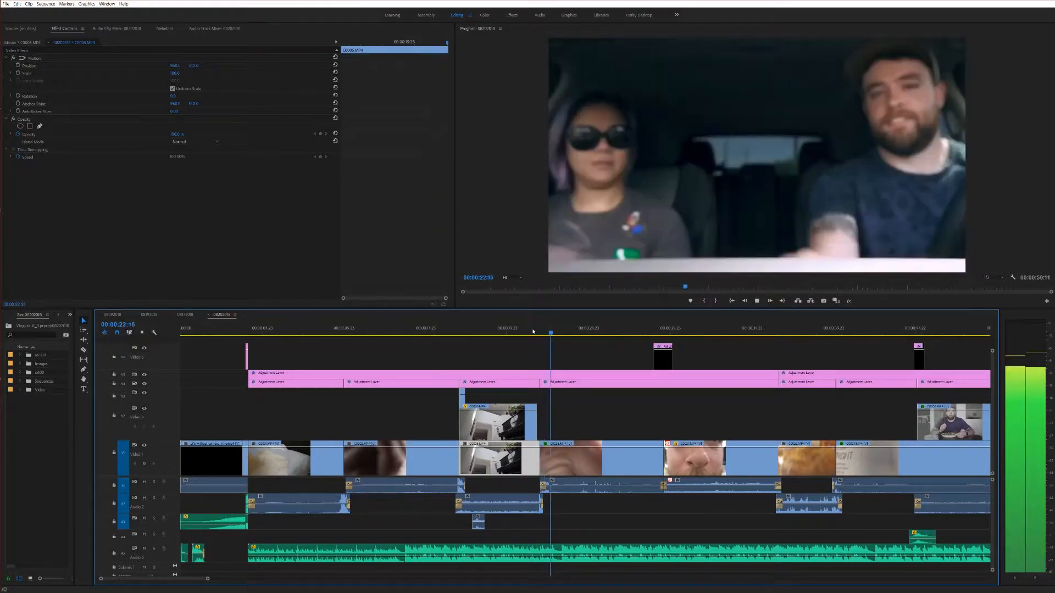
key(space)
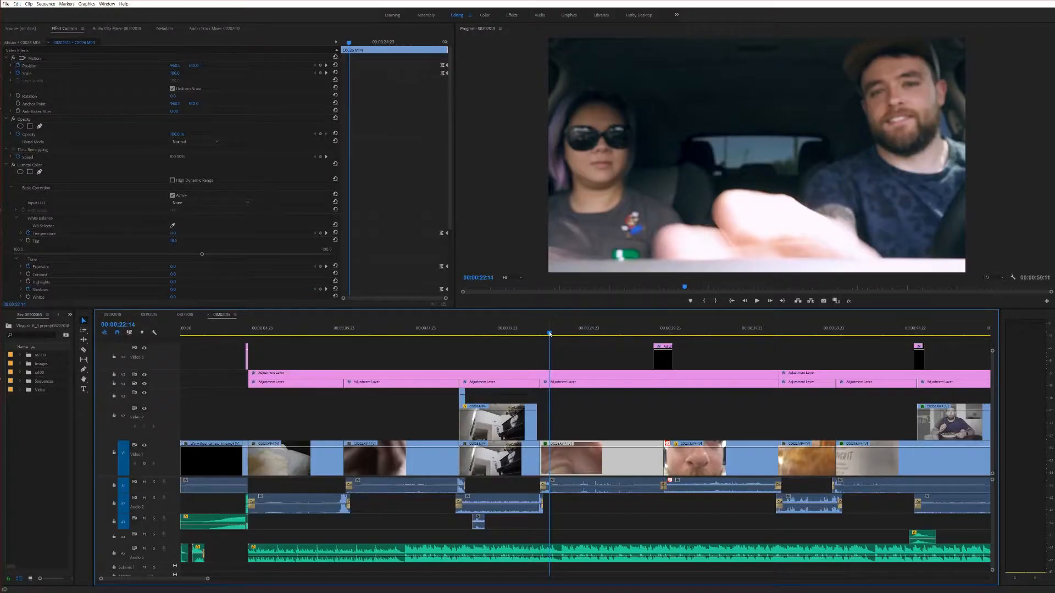
key(space)
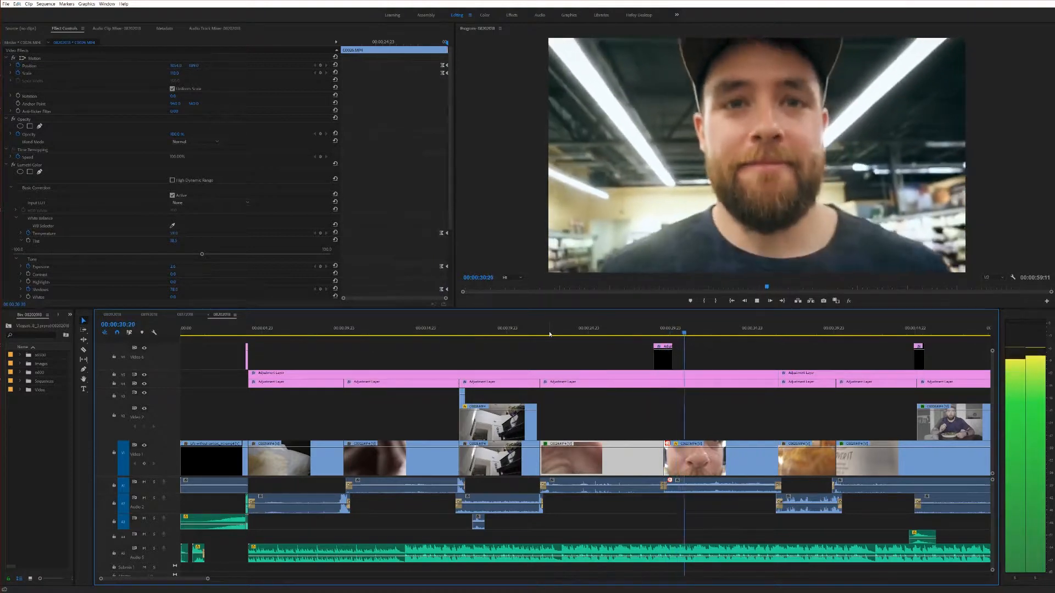
key(space)
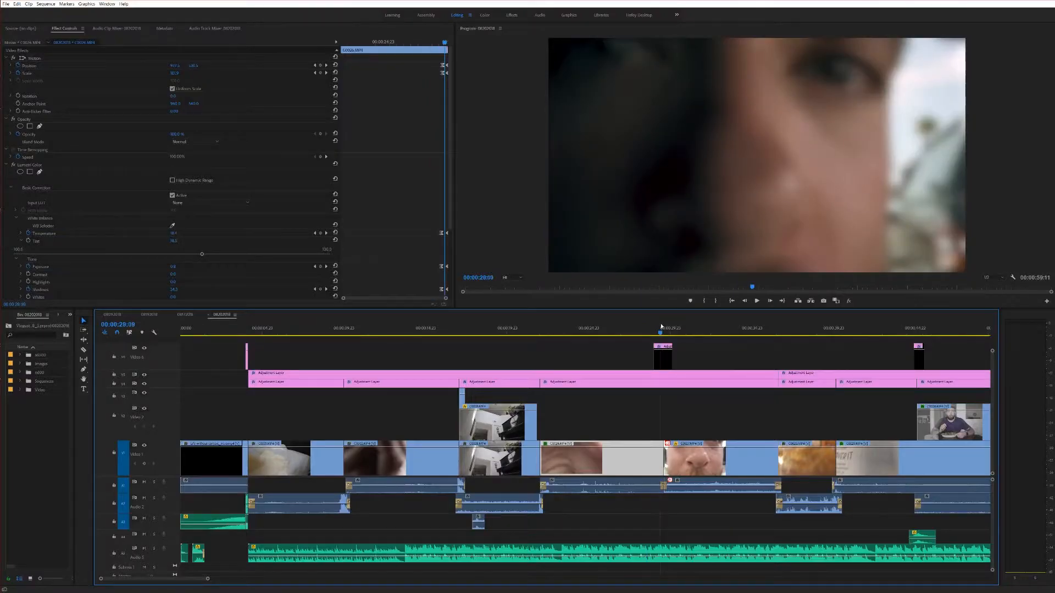
Select the short adjustment layer above the car-to-store cut and examine its Gaussian Blur ramp frame by frame.
click(662, 361)
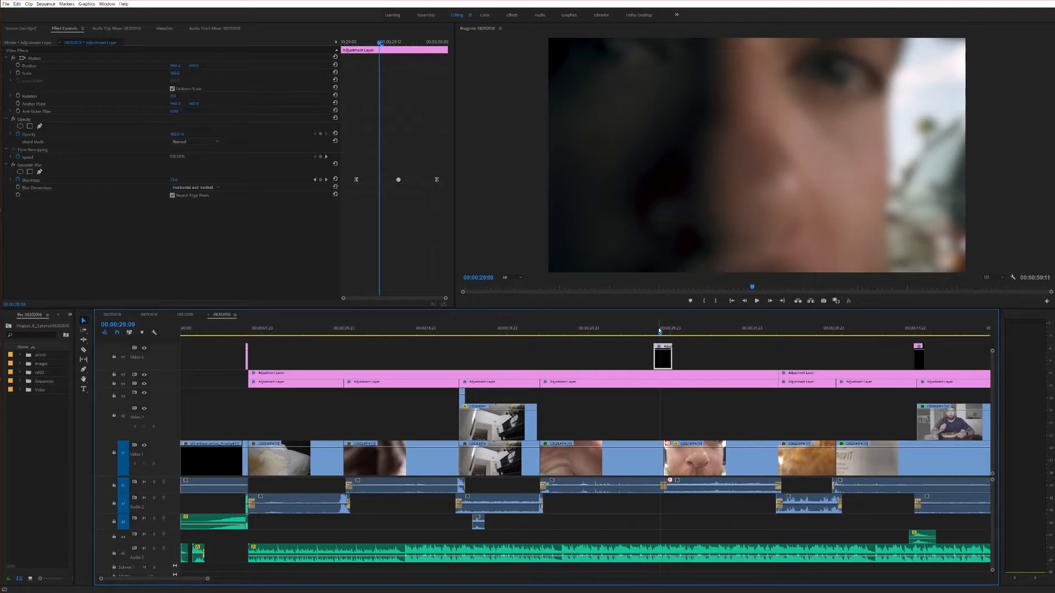
drag(659, 333, 657, 337)
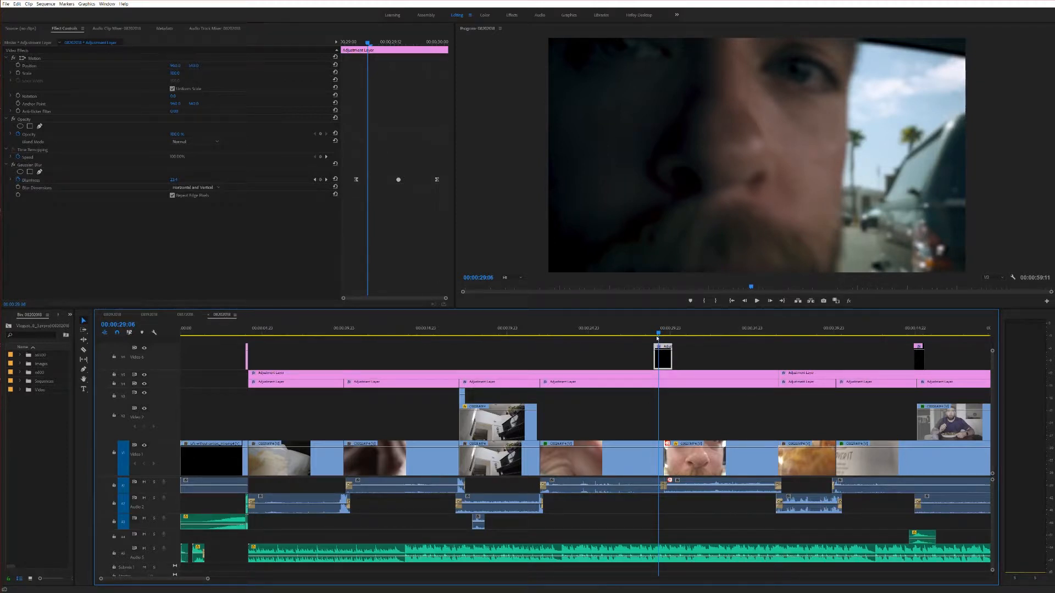
key(space)
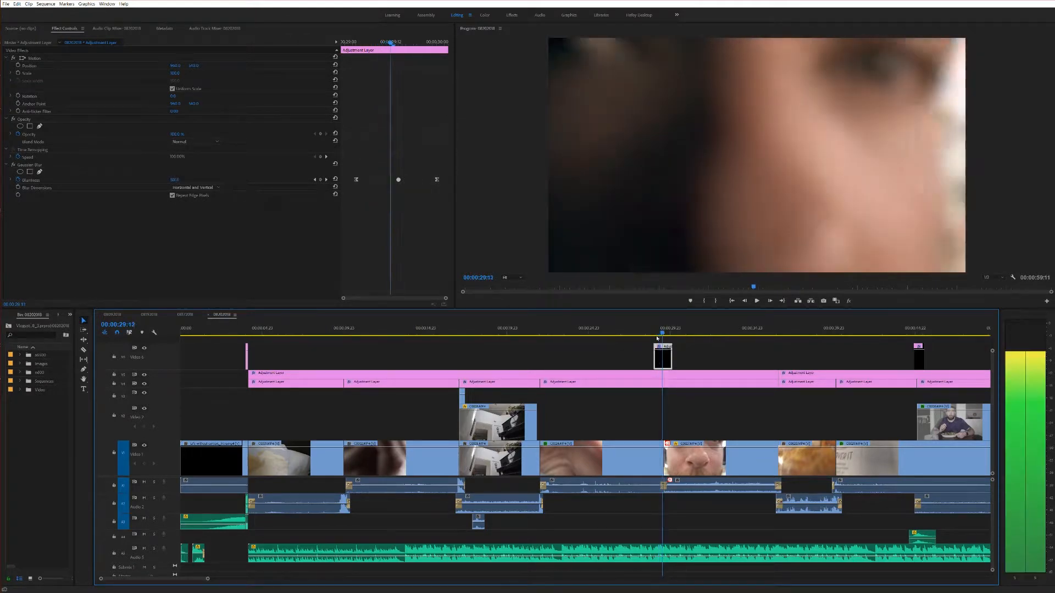
key(Left)
key(Left)
key(Left)
key(Left)
key(Left)
key(Right)
key(Right)
key(Right)
key(Right)
key(Right)
key(Right)
key(Right)
key(Left)
key(Left)
key(Left)
key(Left)
key(Left)
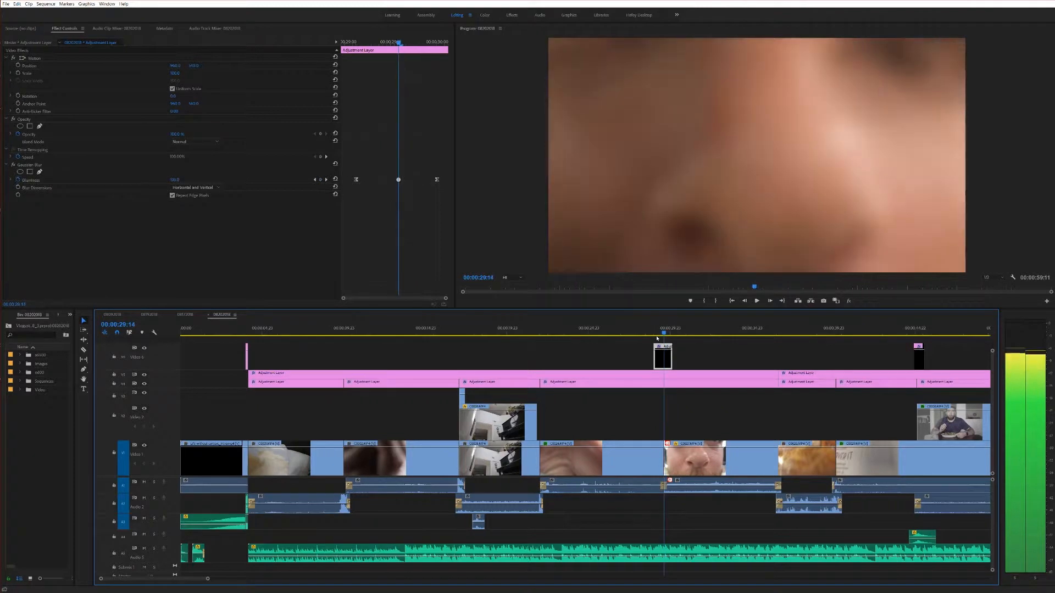
Examine the blurred frames on both sides of the car-to-store cut with the adjustment layer selected.
key(Right)
key(Right)
key(Right)
key(Right)
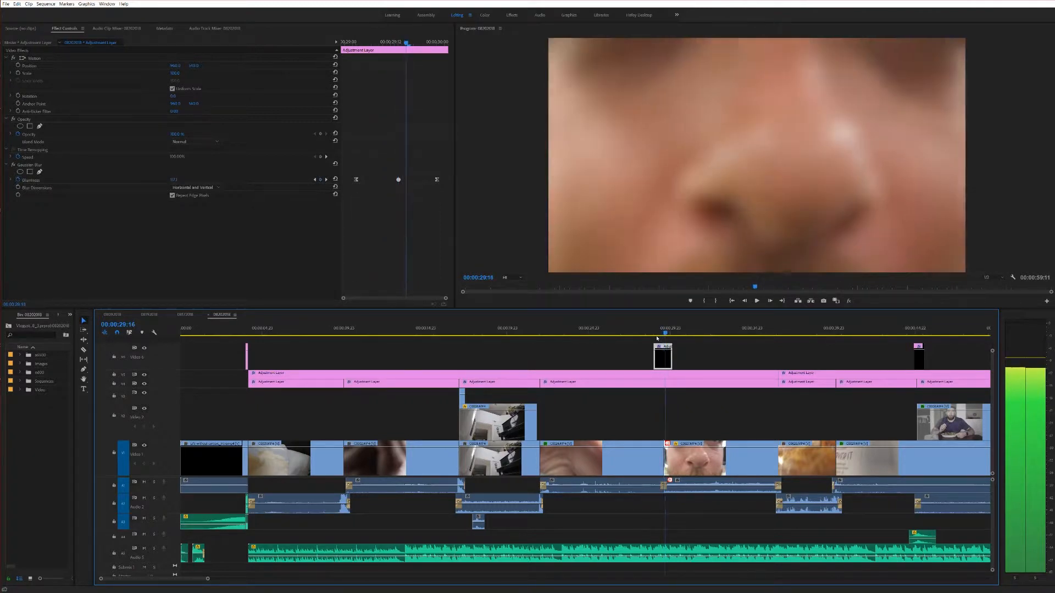
key(Left)
key(Left)
key(Left)
key(Left)
key(Left)
key(Left)
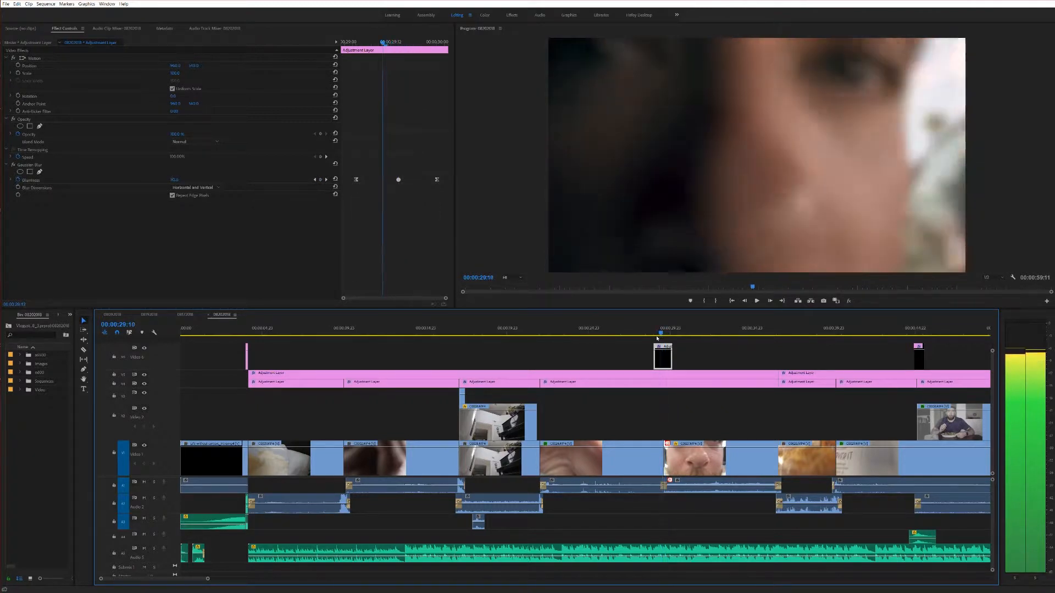
key(Right)
key(Right)
key(Right)
key(Right)
key(Right)
key(Right)
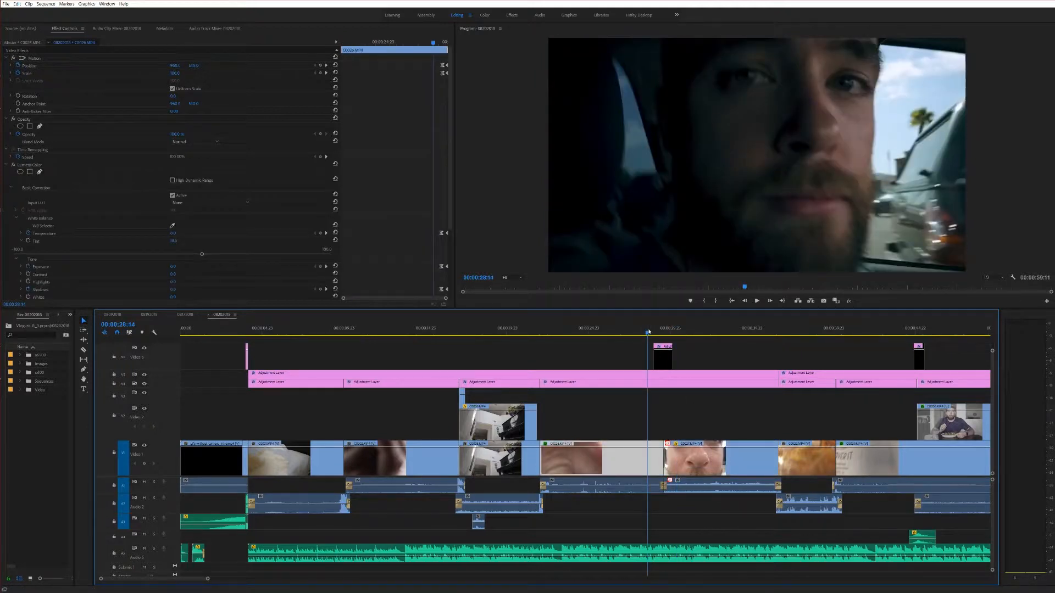
Step through the end of the car clip from 00:00:28:14 to examine the camera's push toward the face.
key(Right)
key(Right)
key(Right)
key(Right)
key(Right)
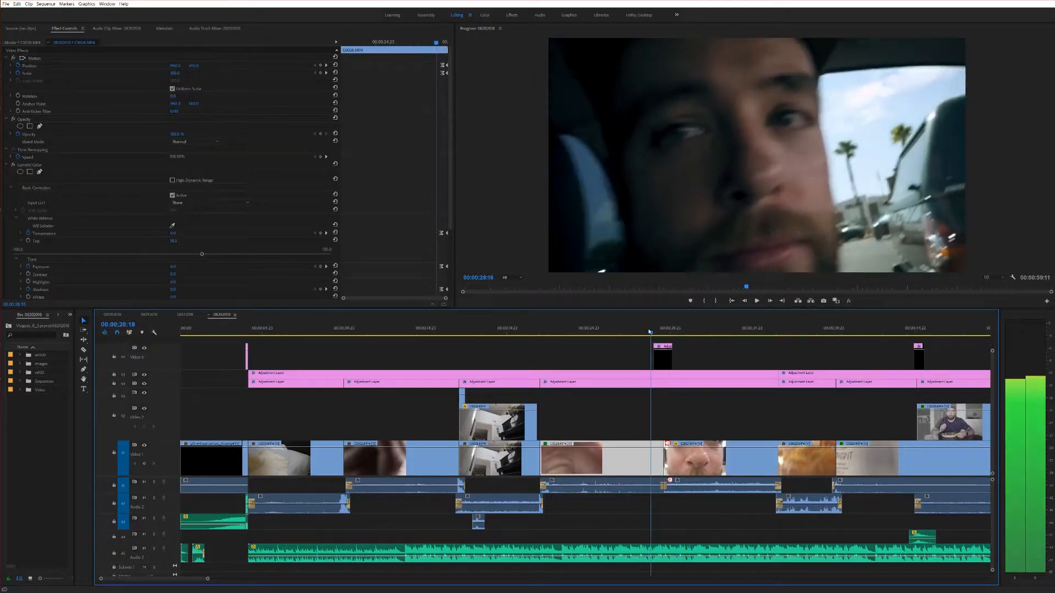
key(Right)
key(Right)
key(Right)
key(Right)
key(Right)
key(Right)
key(Right)
key(Right)
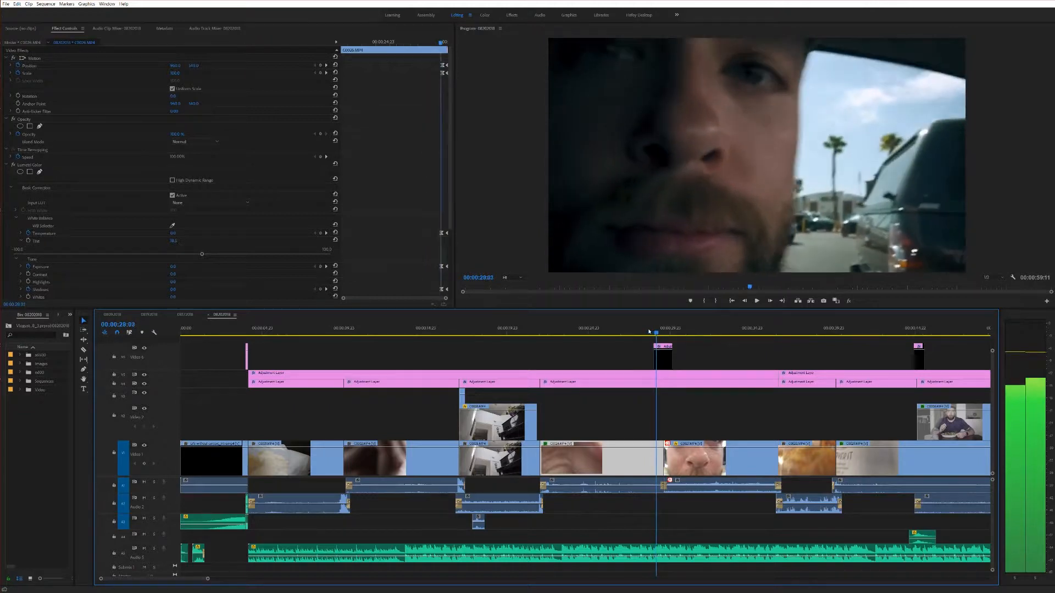
Examine the car clip's animated position, scale and color up to the first frame of the store clip.
key(Right)
key(Right)
key(Right)
key(Right)
key(Right)
key(Right)
key(Right)
key(Right)
key(Left)
key(Left)
key(Left)
key(Right)
key(Right)
key(Right)
key(Right)
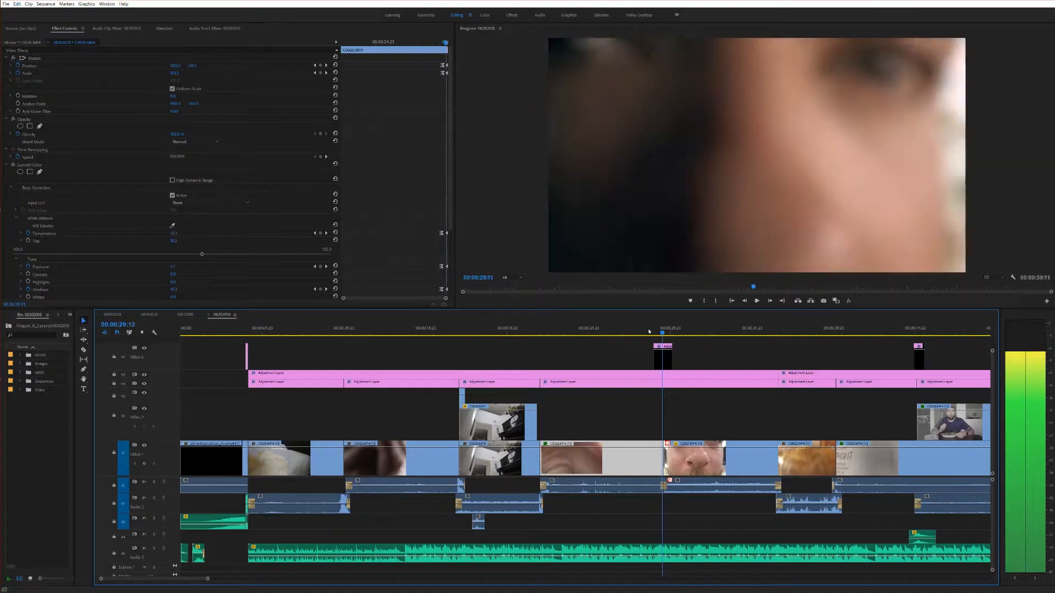
key(Right)
key(Right)
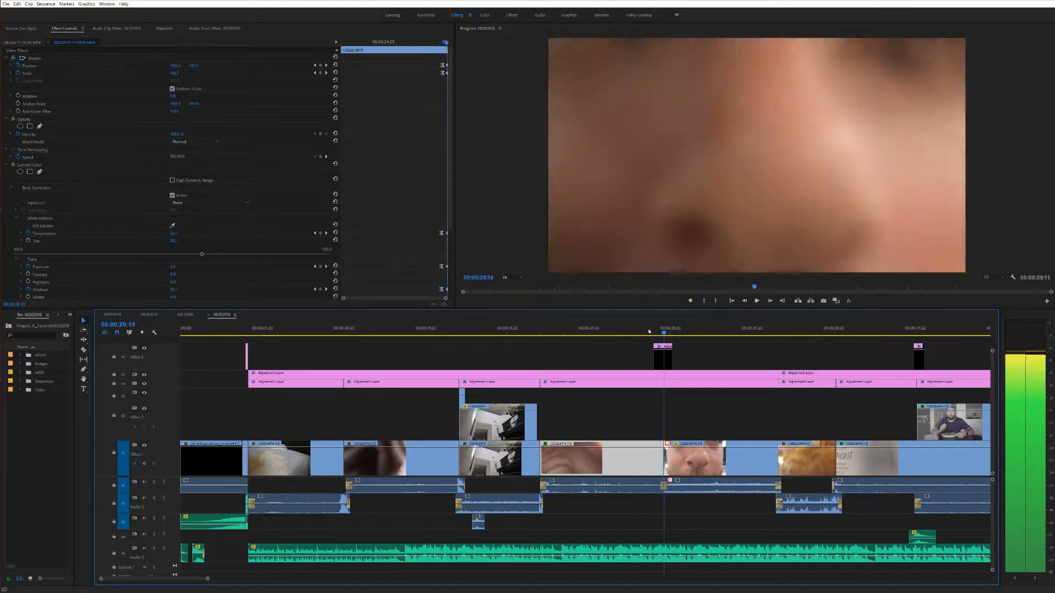
key(Right)
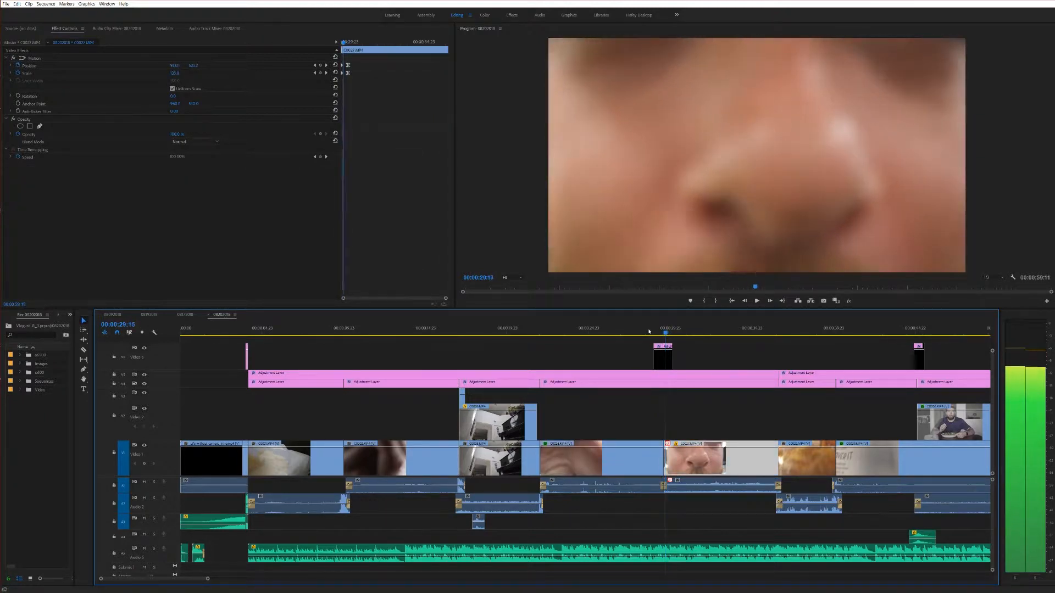
Compare neighboring frames just before the car-to-store cut to examine the car clip's zoom and brightening.
key(Left)
key(Left)
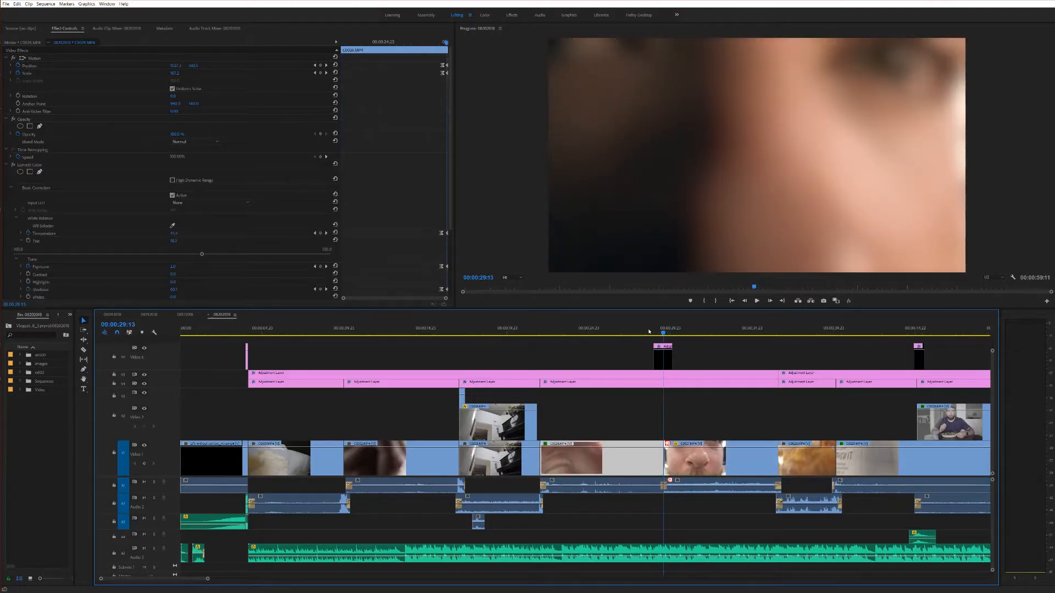
key(Left)
key(Left)
key(Left)
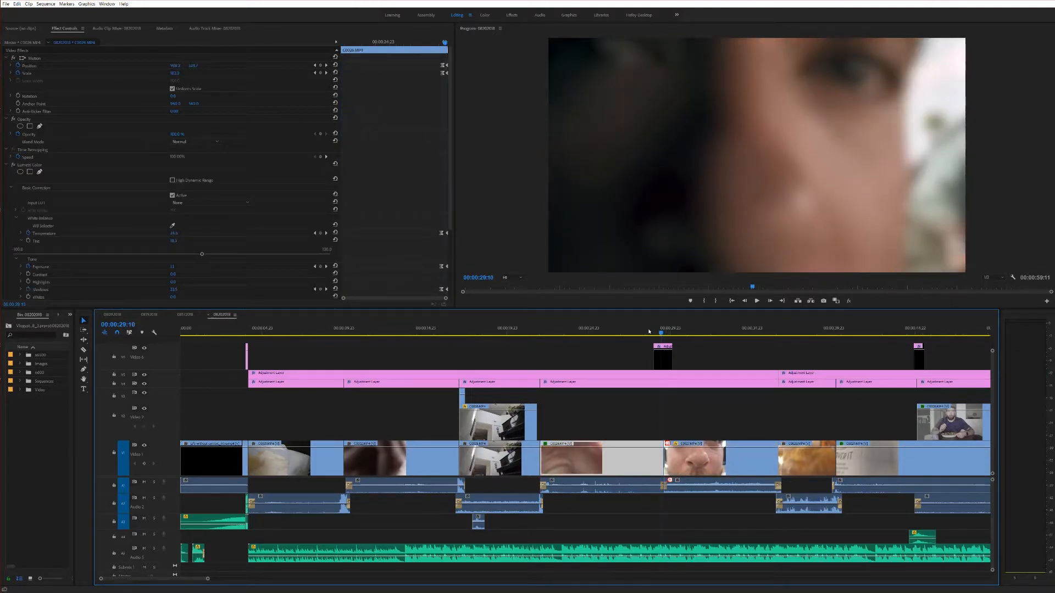
key(Right)
key(Right)
key(Right)
key(Right)
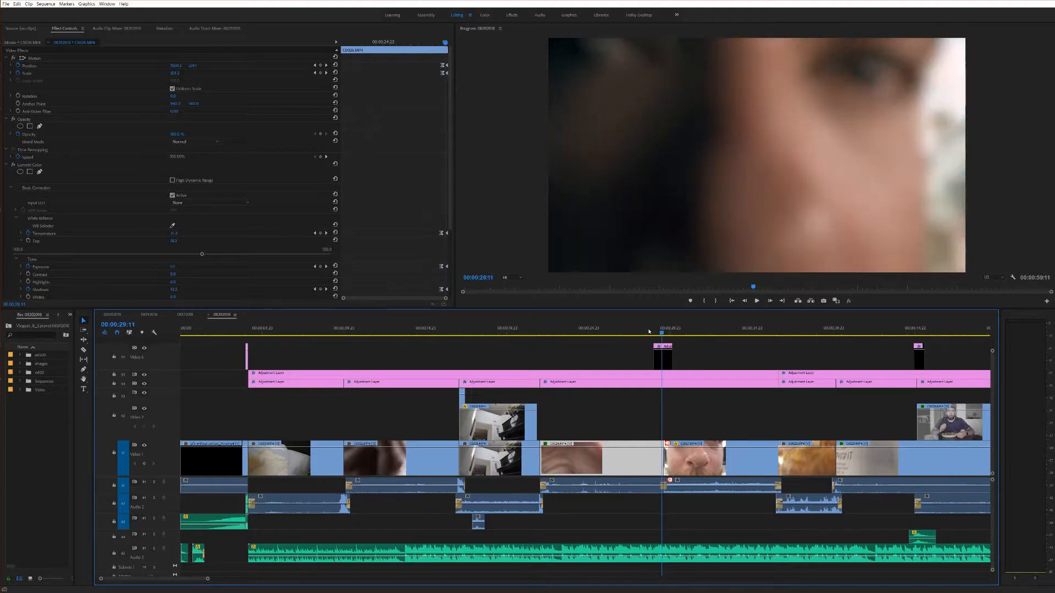
key(Left)
key(Right)
key(Left)
key(Right)
key(Left)
key(Right)
key(Left)
key(Right)
key(Left)
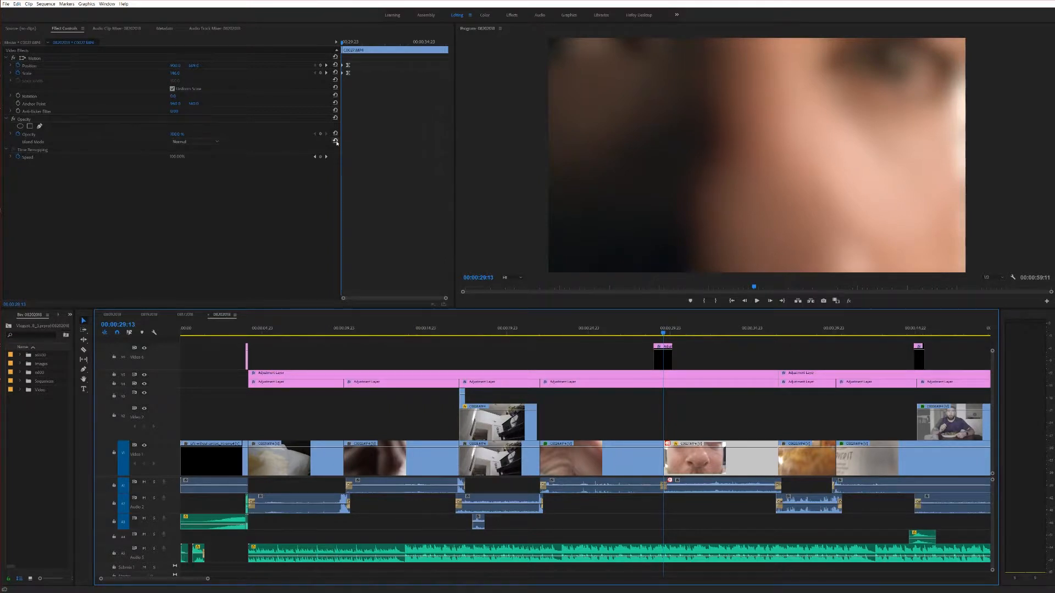
Step through the start of the store clip to examine its position and scale keyframes pulling away from the face.
key(Right)
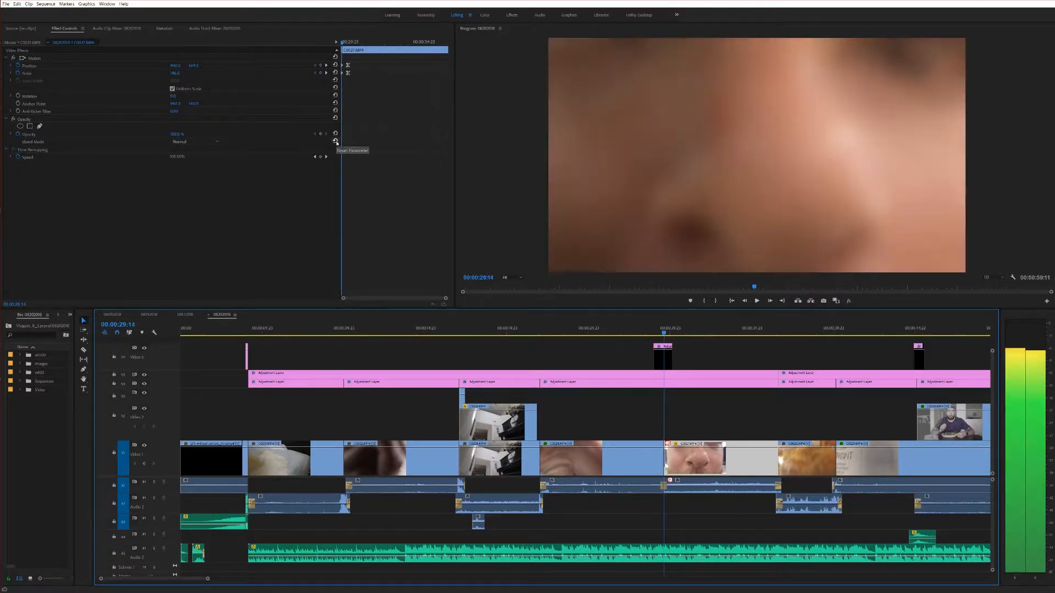
key(Right)
key(Right)
key(Right)
key(Right)
key(Right)
key(Right)
key(Right)
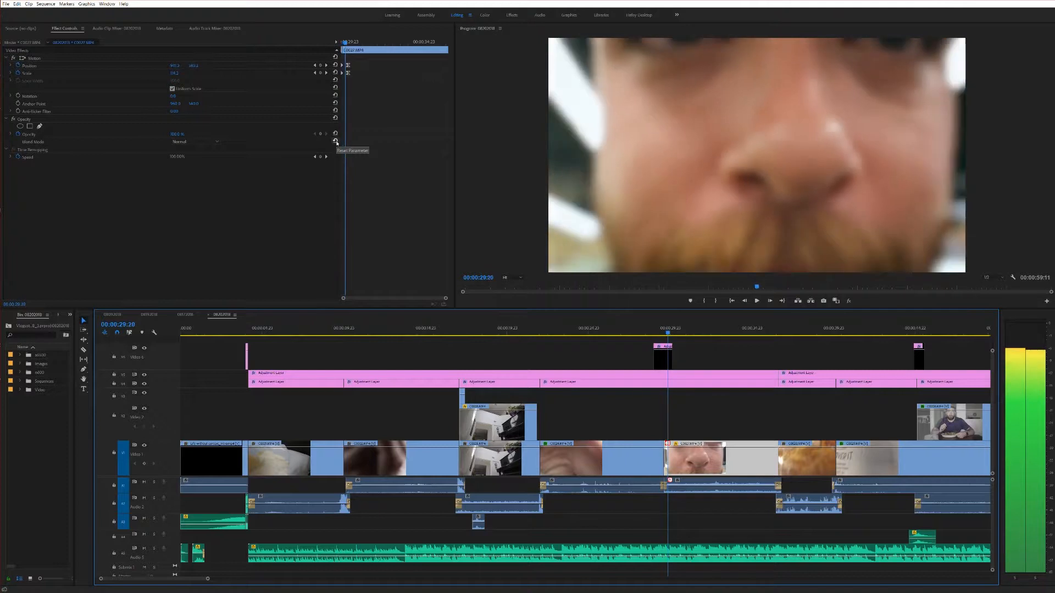
key(Right)
key(Right)
key(Right)
key(Right)
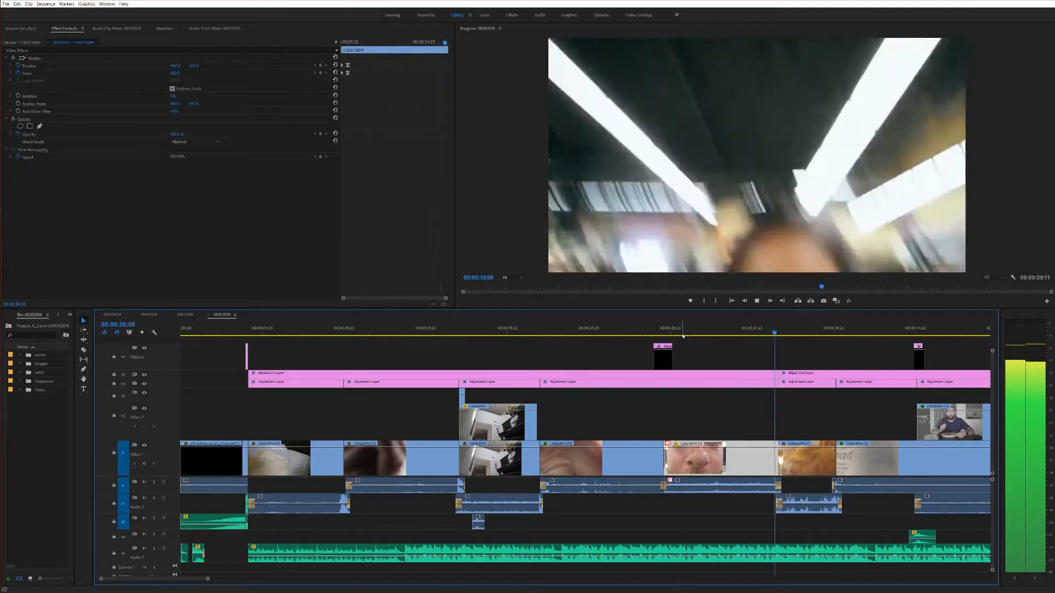
Return to 00:00:35:23 and examine the upward camera movement ending the grocery aisle clip.
key(space)
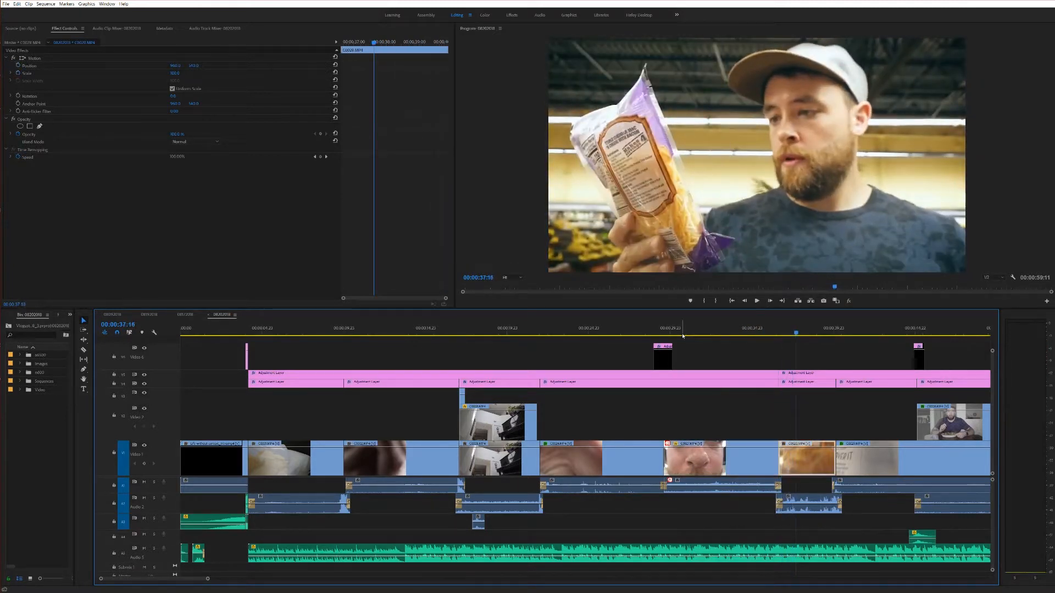
click(768, 333)
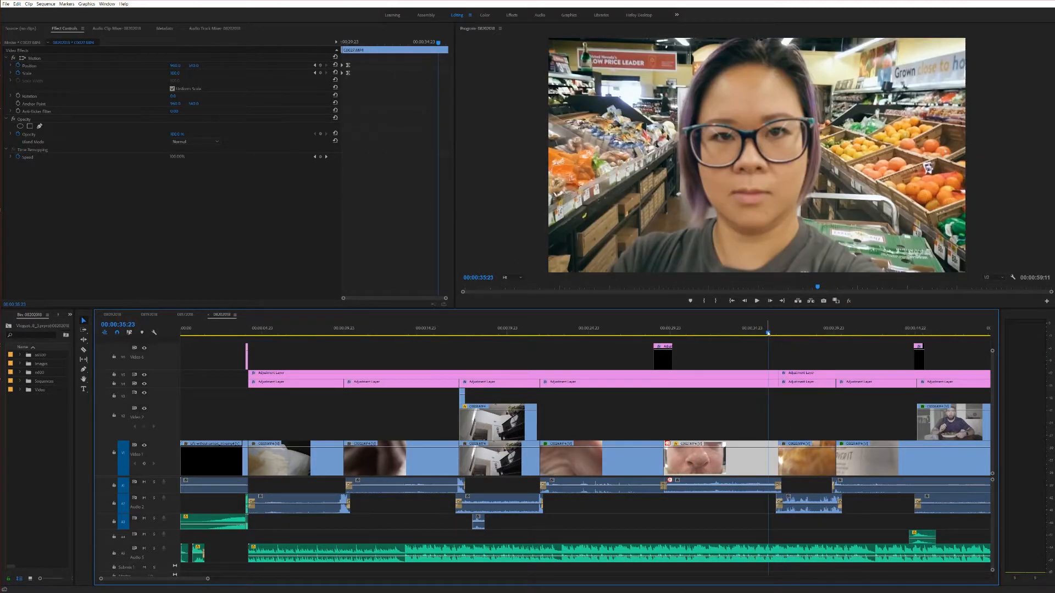
key(Right)
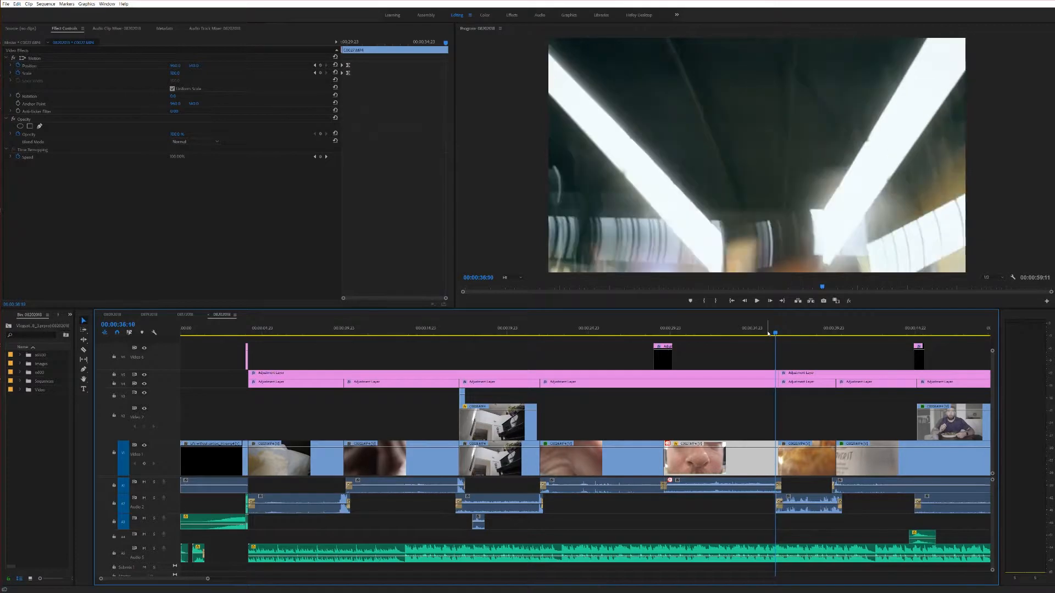
key(Right)
key(Right)
key(Right)
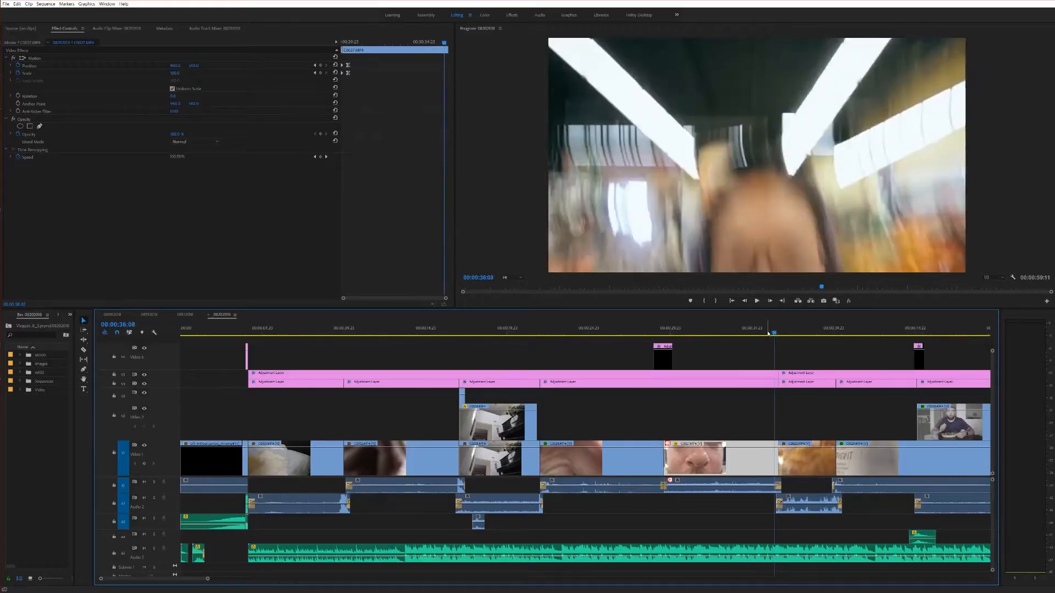
Step across the cut from the upward camera movement into the clip of the man with the bag.
key(Right)
key(Right)
key(Right)
key(Right)
key(Right)
key(Right)
key(Right)
key(Right)
key(Right)
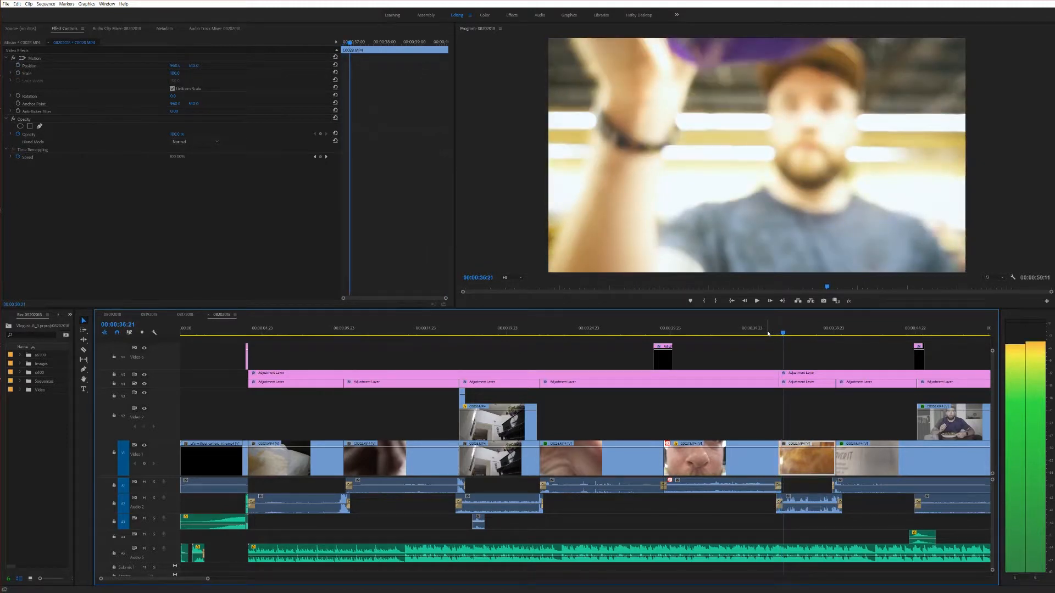
key(j)
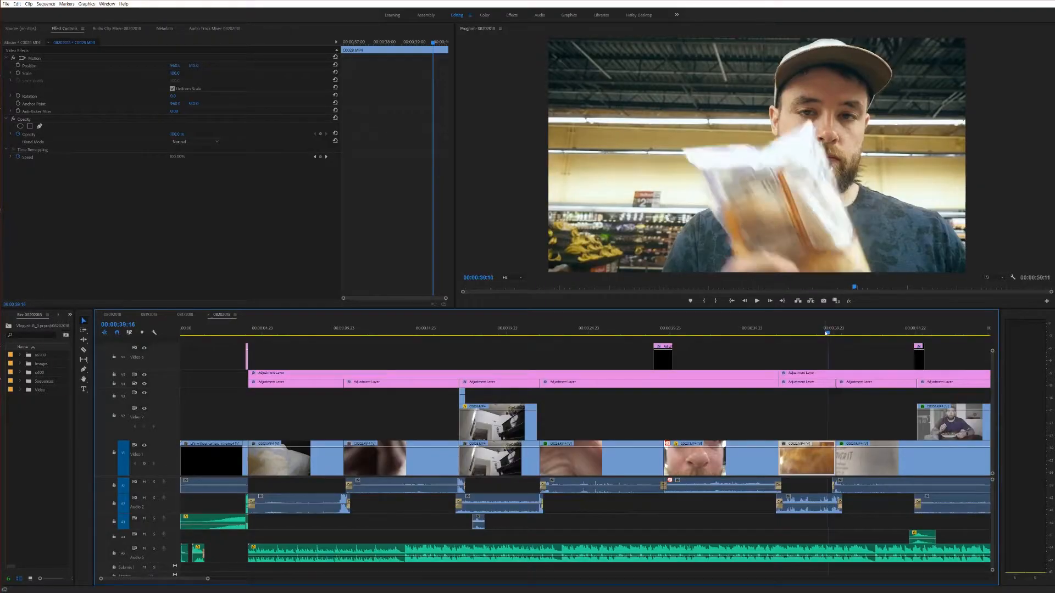
Play the transition from the bag shot into the meal clip, then revisit the meal clip's opening frames around 00:00:40:04.
key(space)
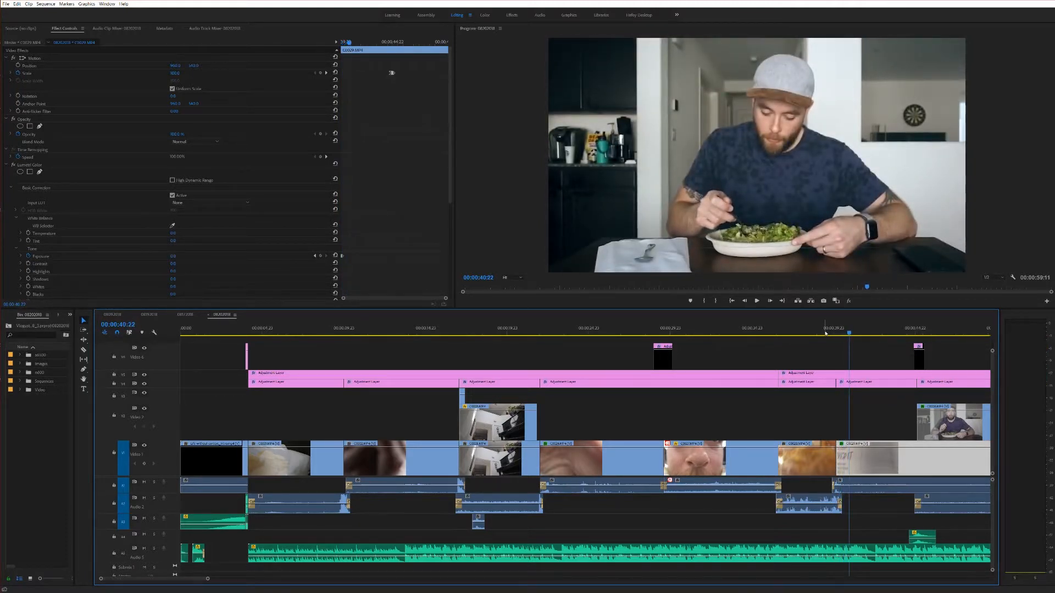
click(839, 333)
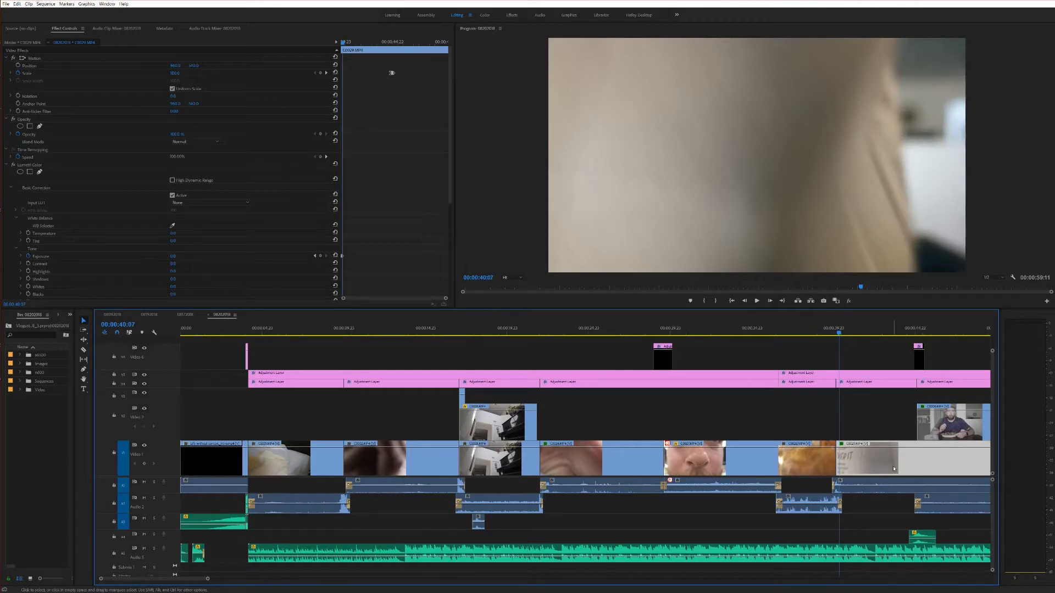
key(Left)
key(Left)
key(Left)
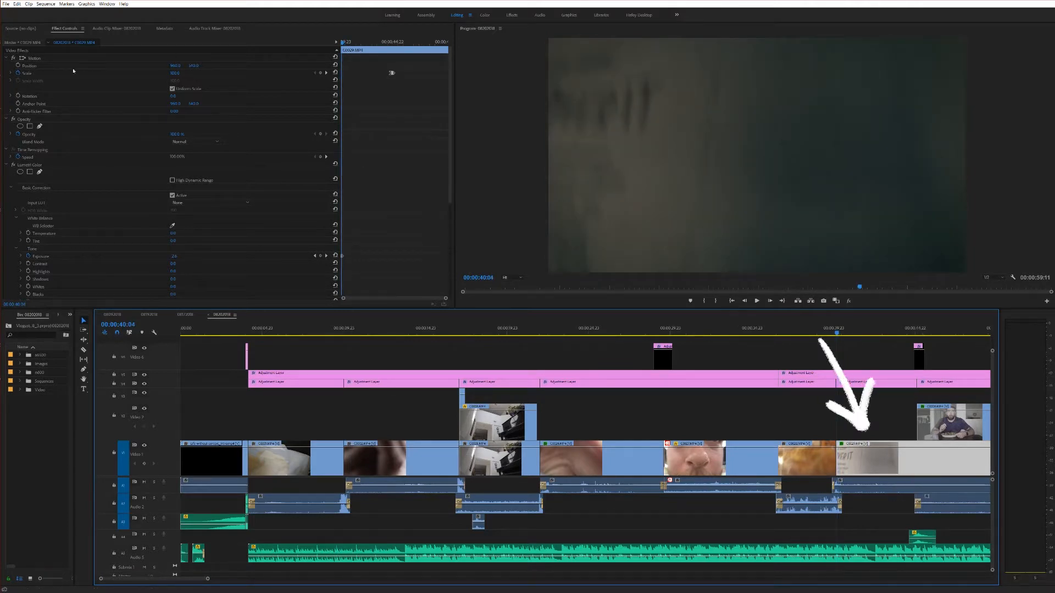
Turn off the Lumetri Color effect on the meal clip and check the frames around its opening cut.
click(13, 165)
key(Left)
key(Left)
key(Left)
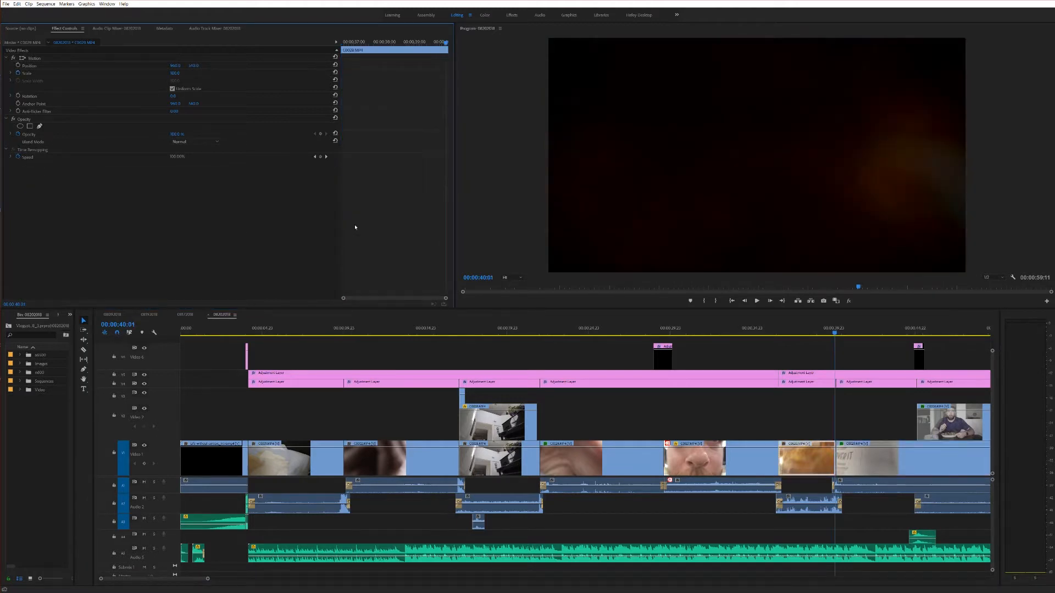
key(Right)
key(Right)
key(Left)
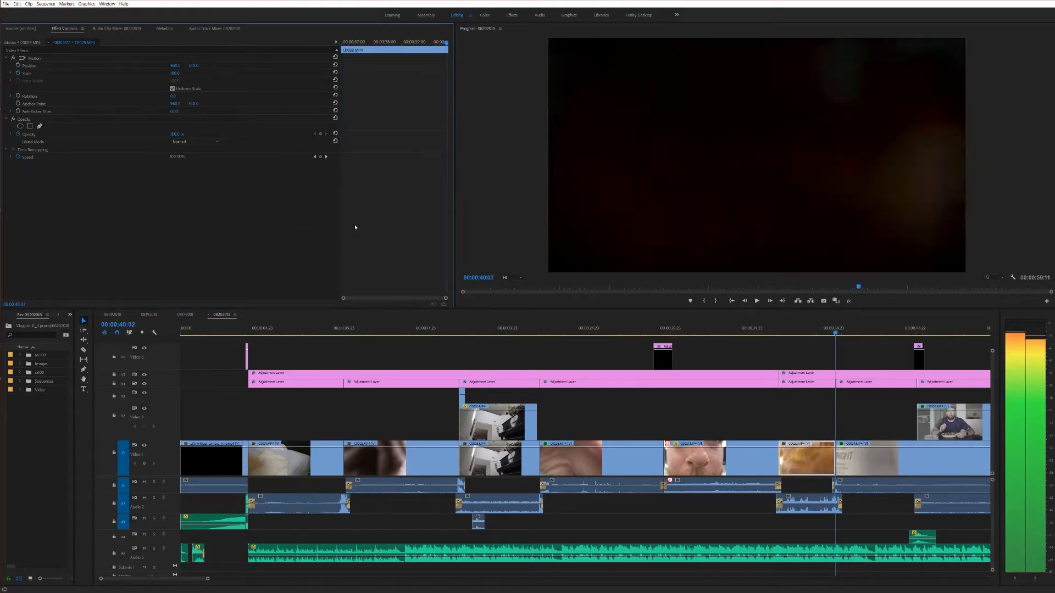
Examine the bag-to-meal cut frame by frame in both directions without the Lumetri Color exposure correction.
key(Right)
key(Right)
key(Right)
key(Right)
key(Left)
key(Left)
key(Left)
key(Left)
key(Left)
key(Left)
key(Right)
key(Right)
key(Right)
key(Right)
key(Right)
key(Left)
key(Left)
key(Left)
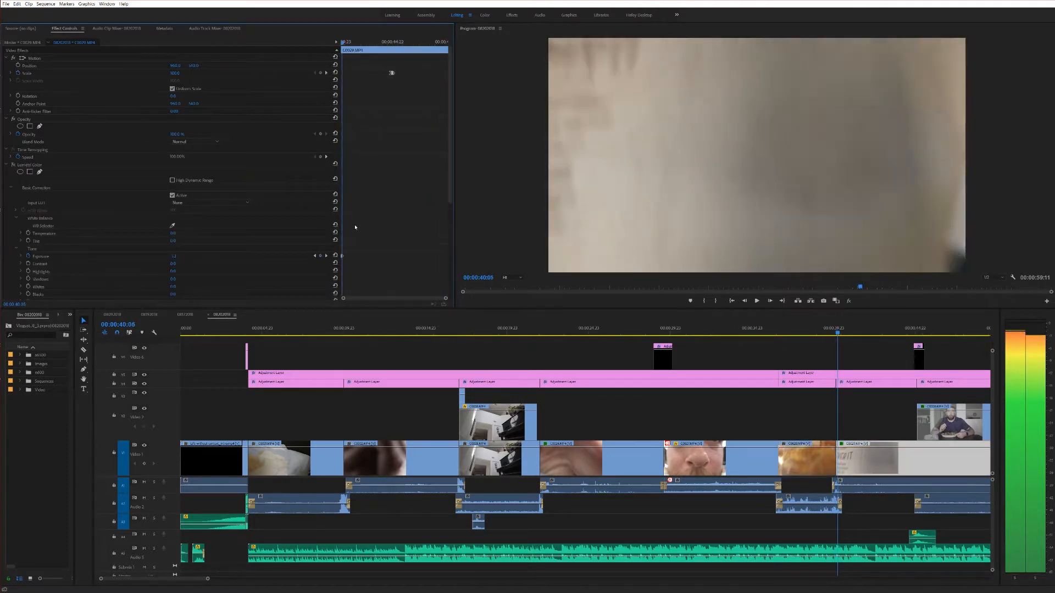
key(Right)
key(Right)
key(Right)
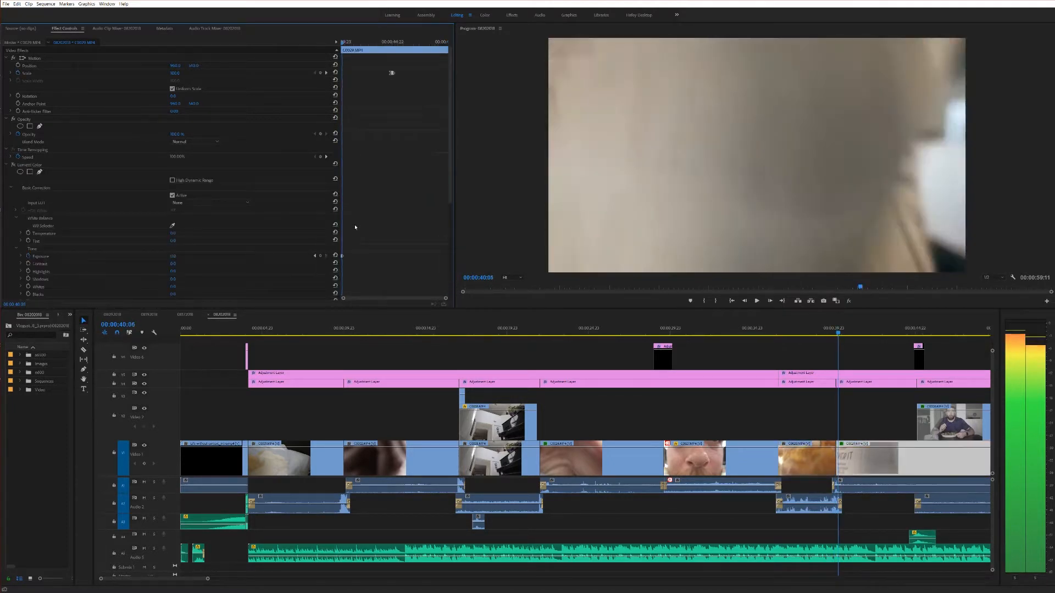